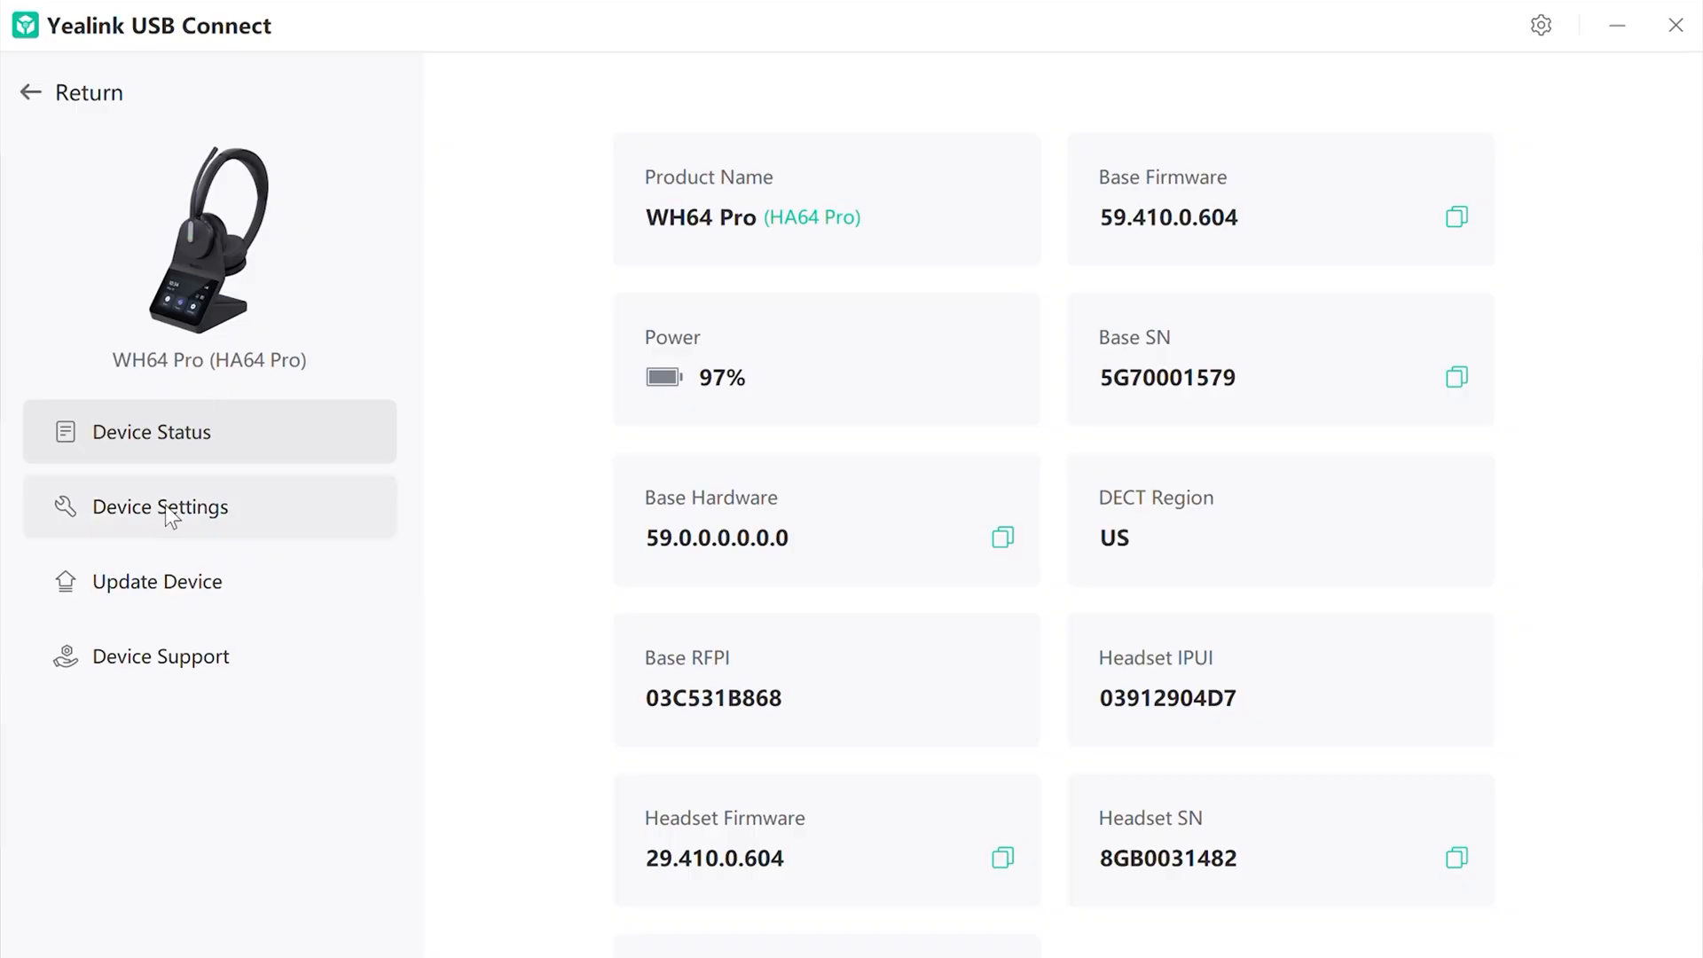
# Show the WH64 Pro's basic settings, then its advanced settings (wireless range, UC platform, desk phone calling).
pyautogui.click(164, 504)
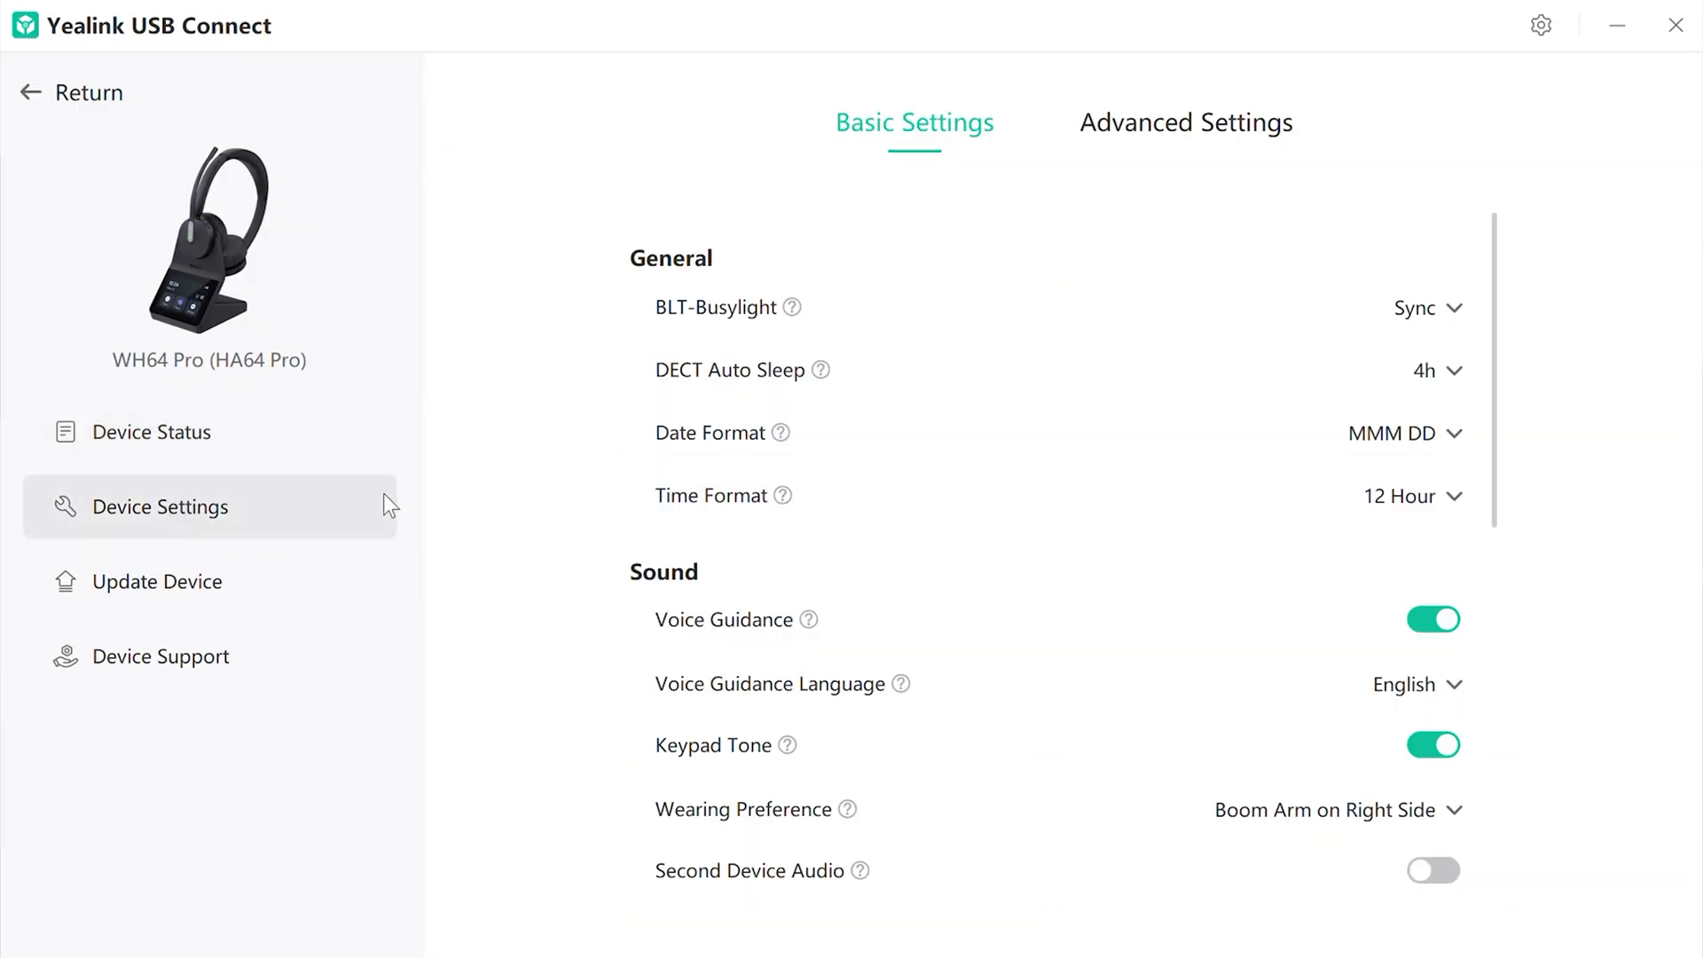
pyautogui.scroll(-1, 799, 322)
pyautogui.scroll(-2, 800, 323)
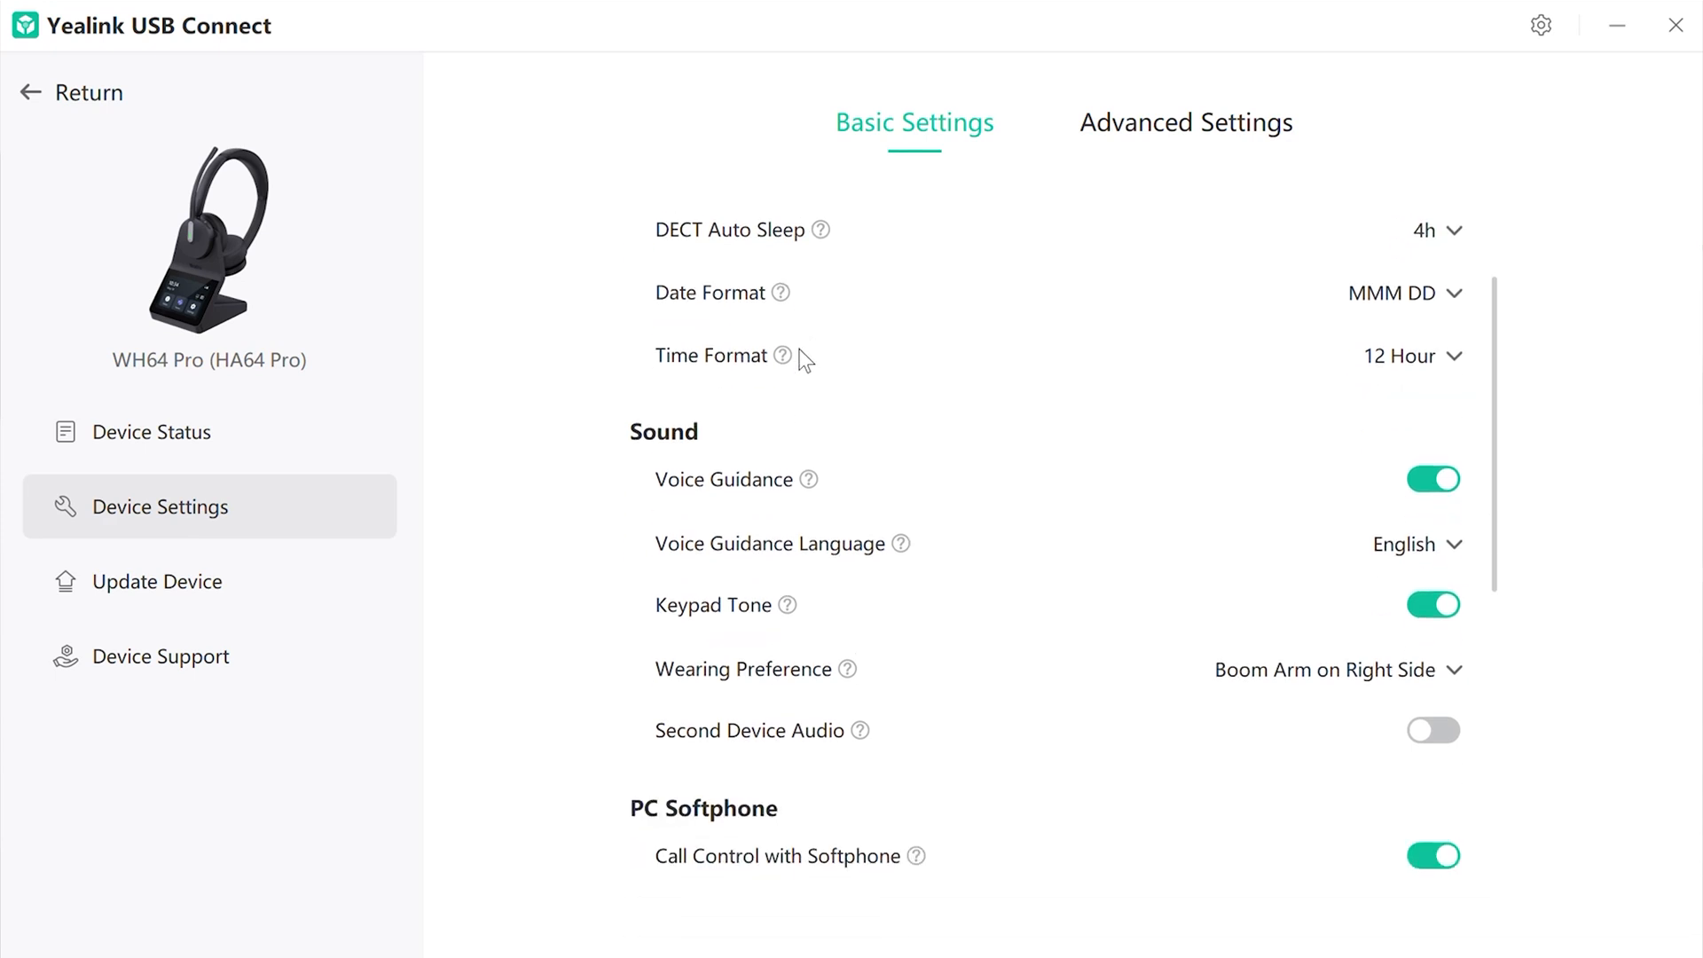
pyautogui.scroll(-2, 804, 357)
pyautogui.scroll(-2, 804, 358)
pyautogui.scroll(-1, 825, 346)
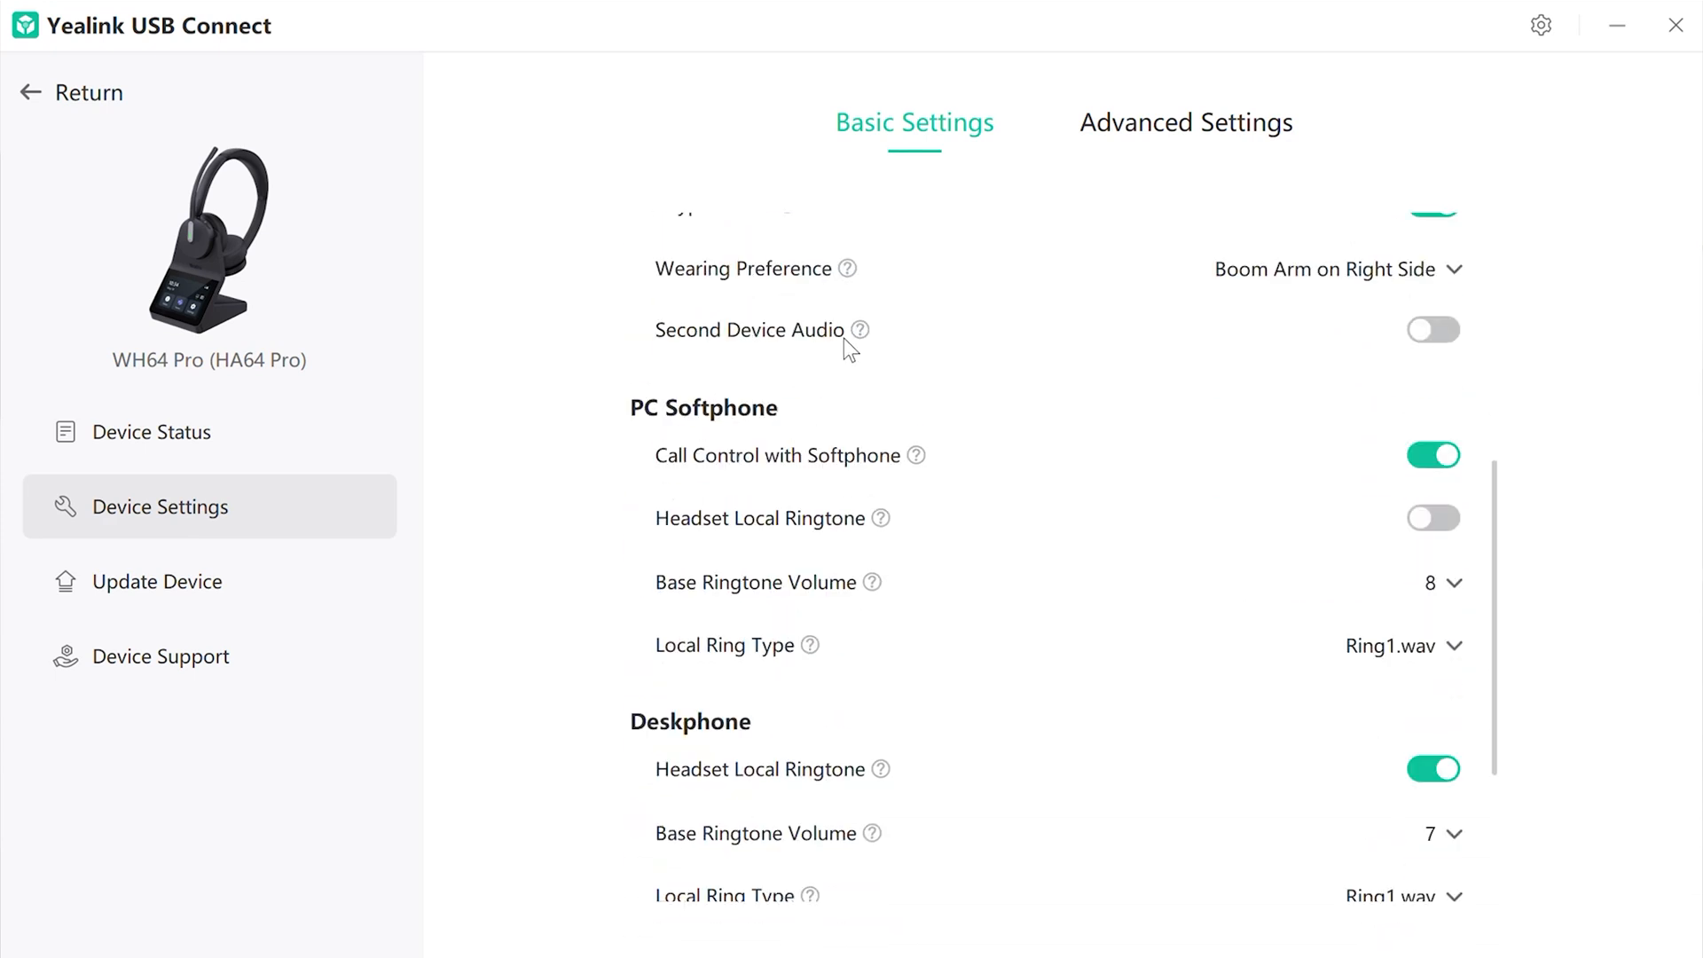
pyautogui.click(1177, 126)
pyautogui.scroll(1, 986, 264)
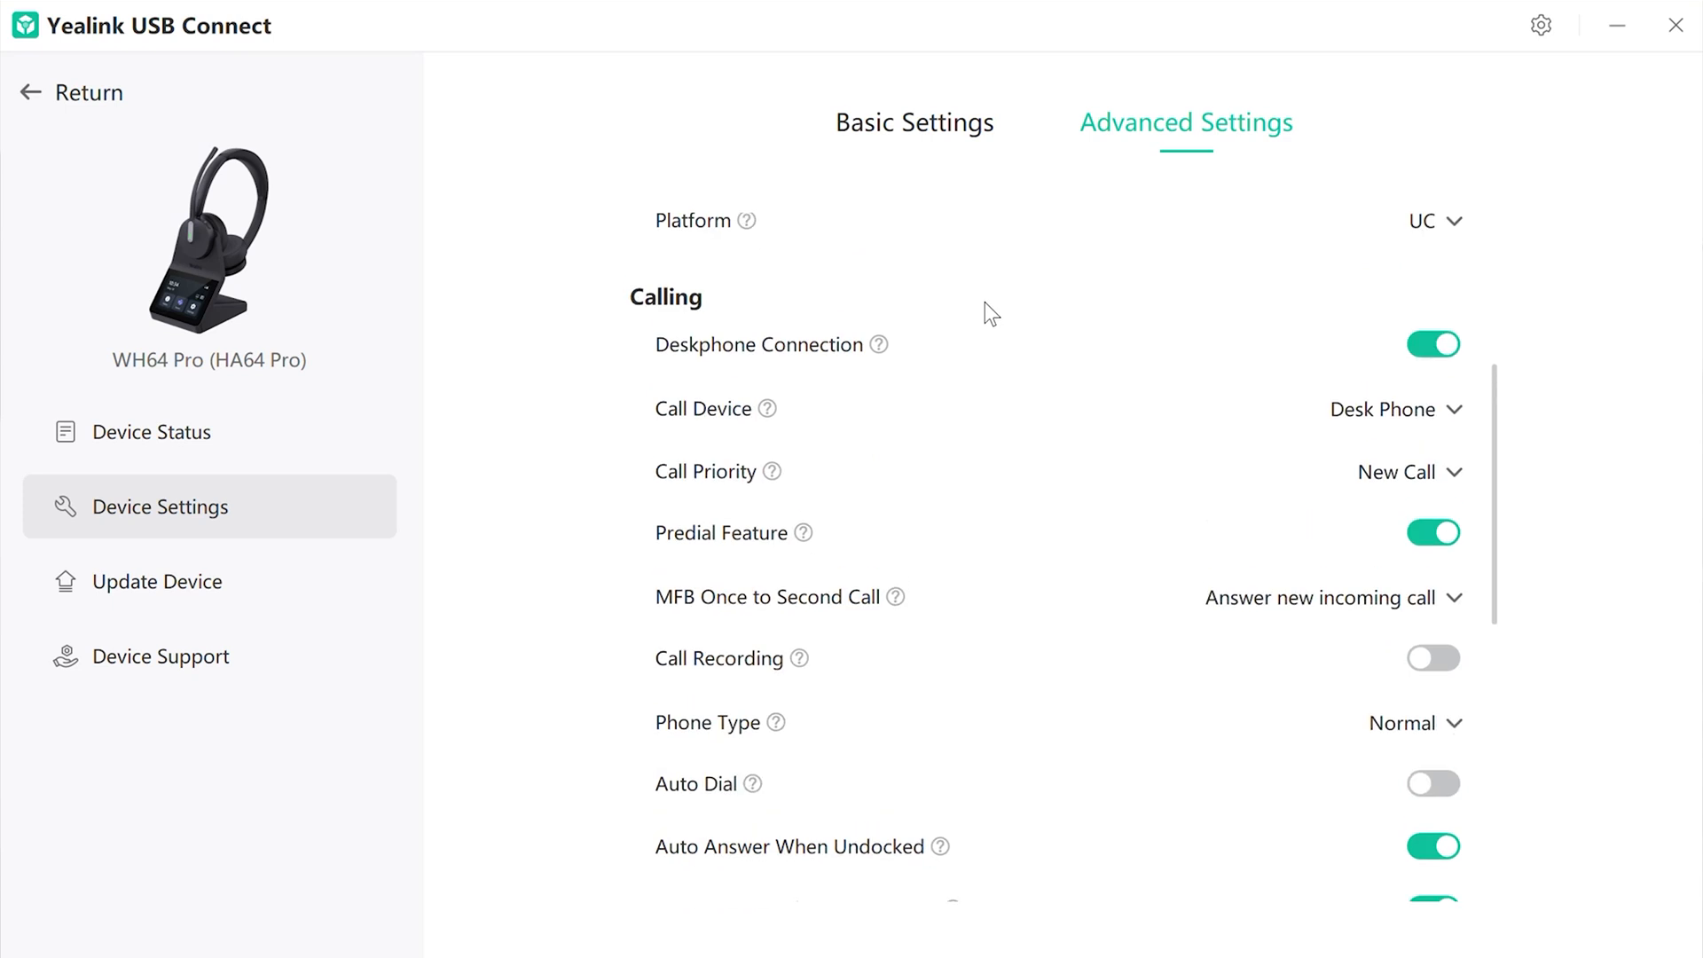
pyautogui.scroll(1, 985, 302)
pyautogui.scroll(2, 984, 301)
pyautogui.scroll(1, 980, 303)
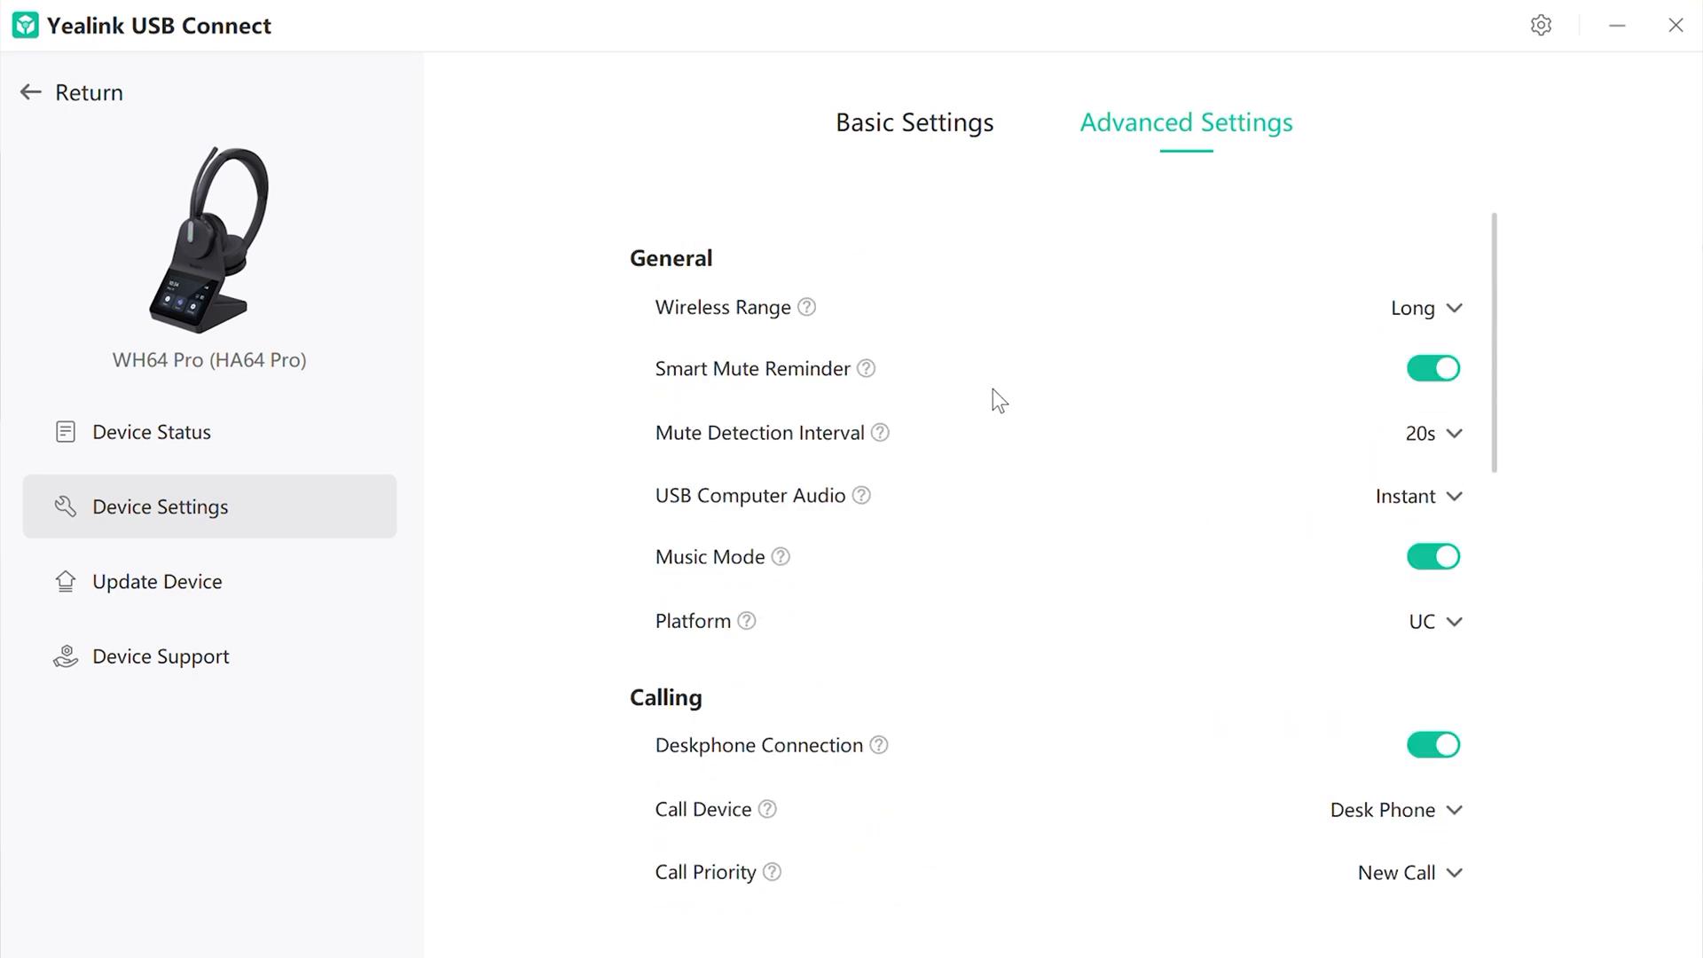
pyautogui.scroll(-1, 954, 461)
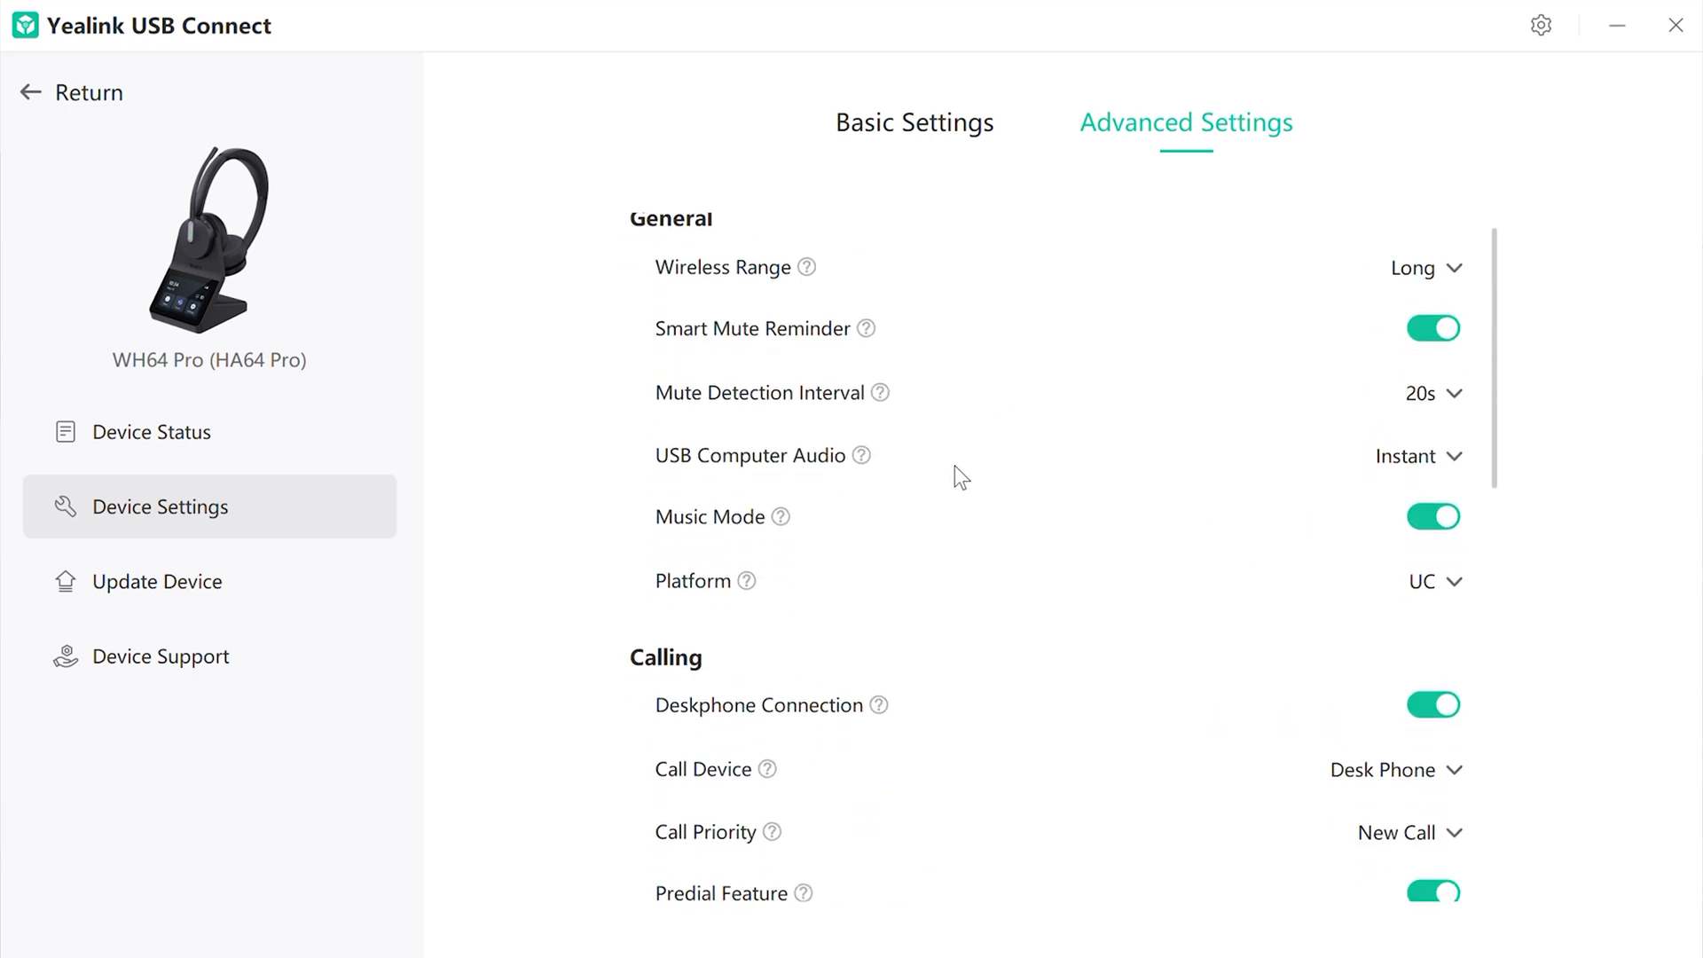
pyautogui.scroll(-1, 953, 467)
pyautogui.scroll(-2, 955, 472)
pyautogui.scroll(-1, 953, 489)
pyautogui.scroll(-1, 950, 523)
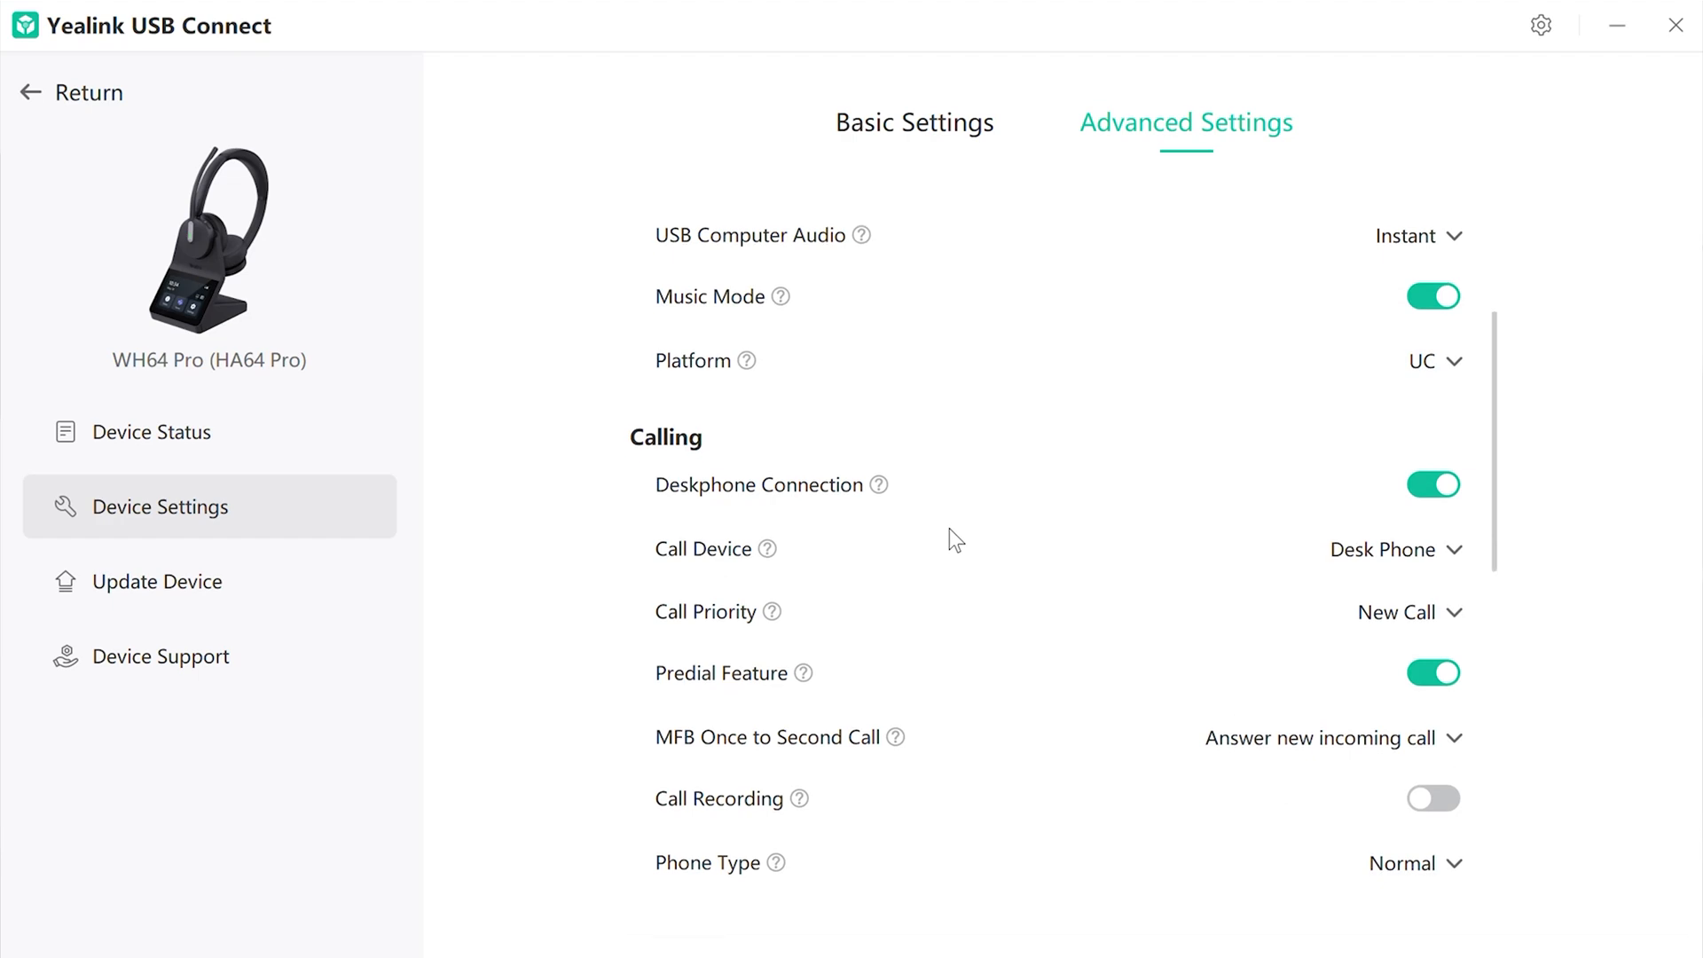